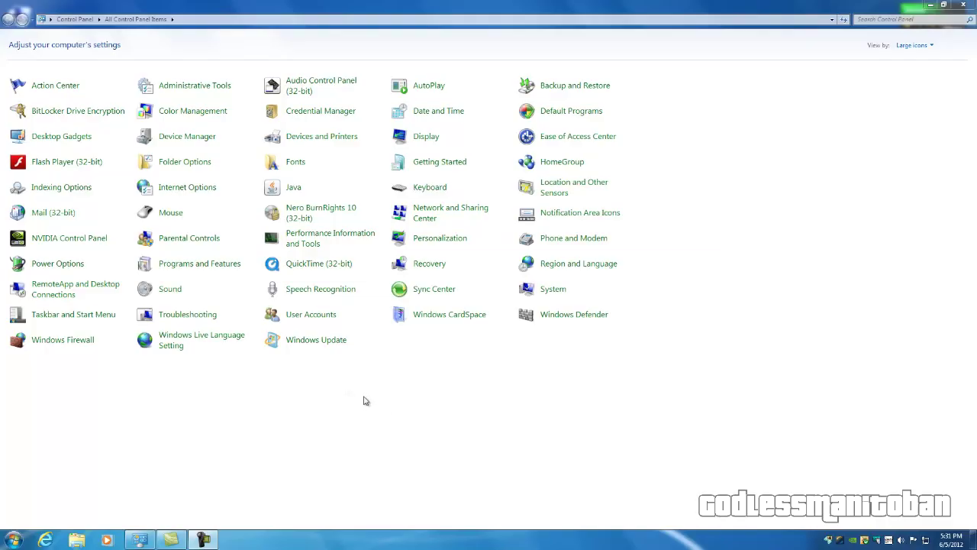
Open Programs and Features from the Control Panel items
click(194, 265)
Find NVIDIA Graphics Driver 301.42 in the installed programs list and start its uninstall
scroll(193, 270, down, 12)
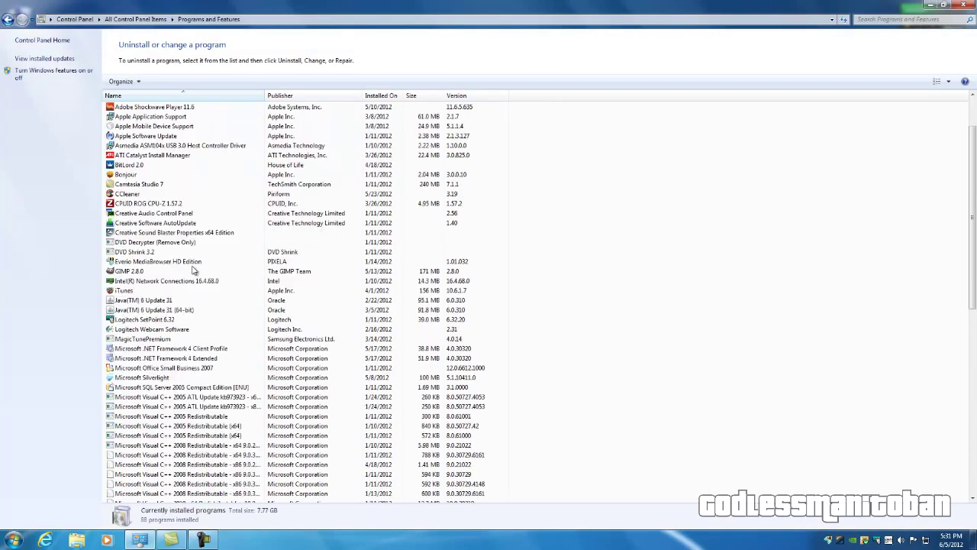
scroll(193, 270, down, 4)
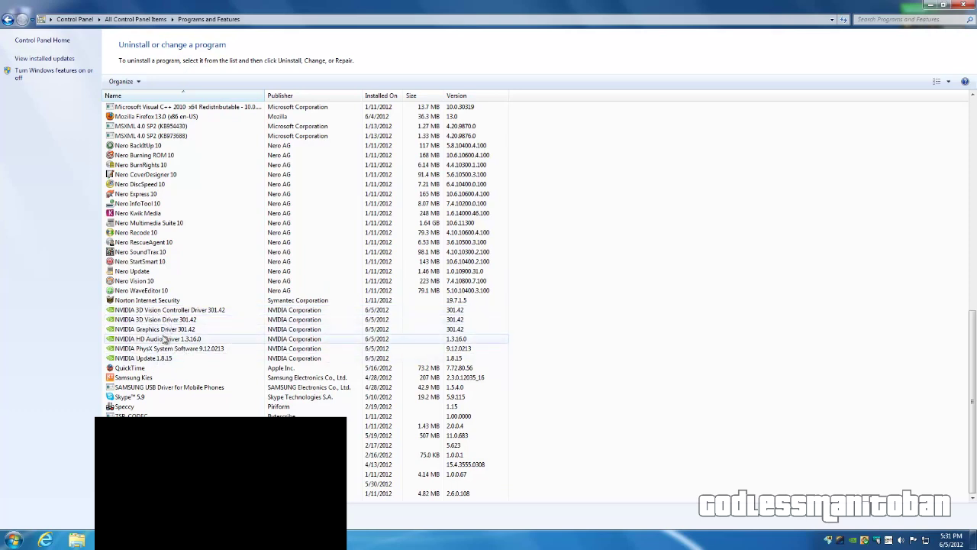
click(211, 333)
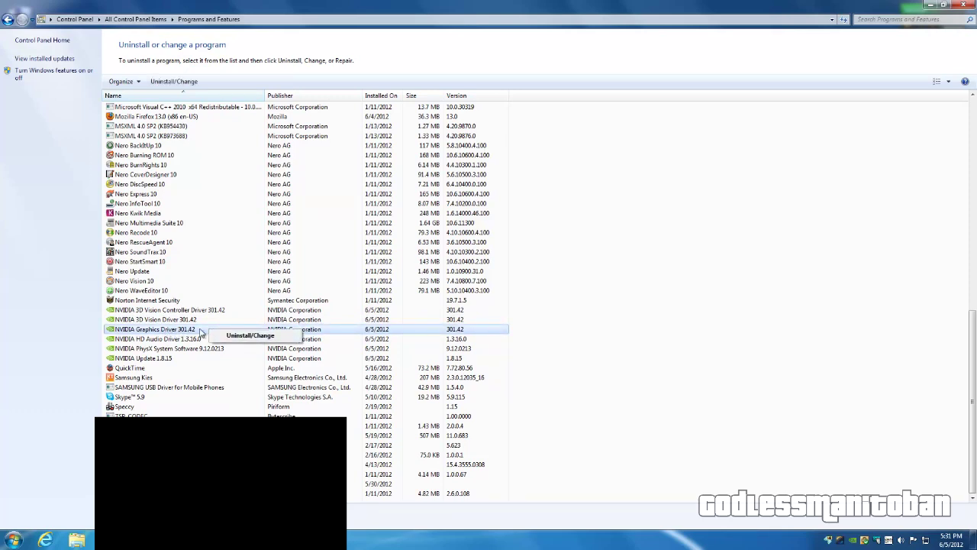
click(200, 330)
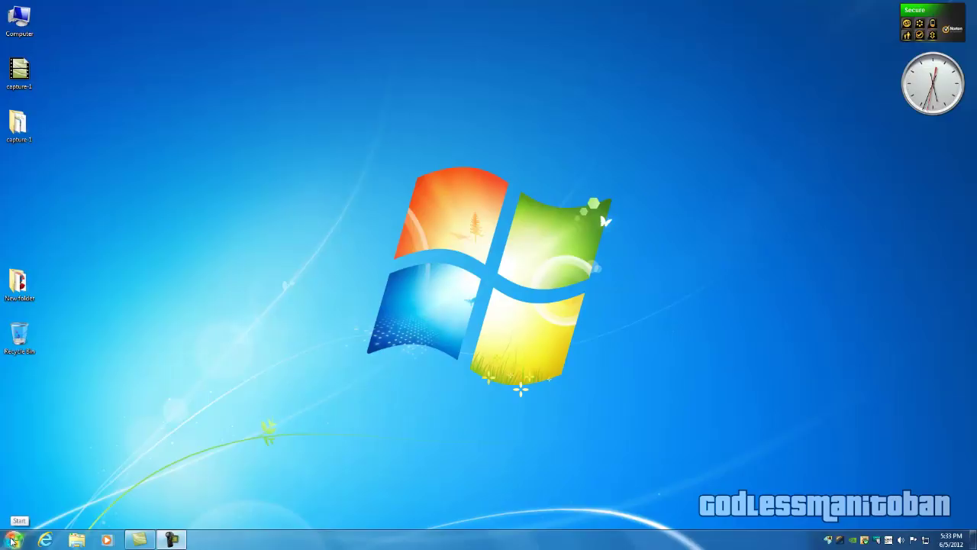
In Windows Explorer's Folder Options, enable 'Show hidden files, folders, and drives' and apply it
right_click(13, 541)
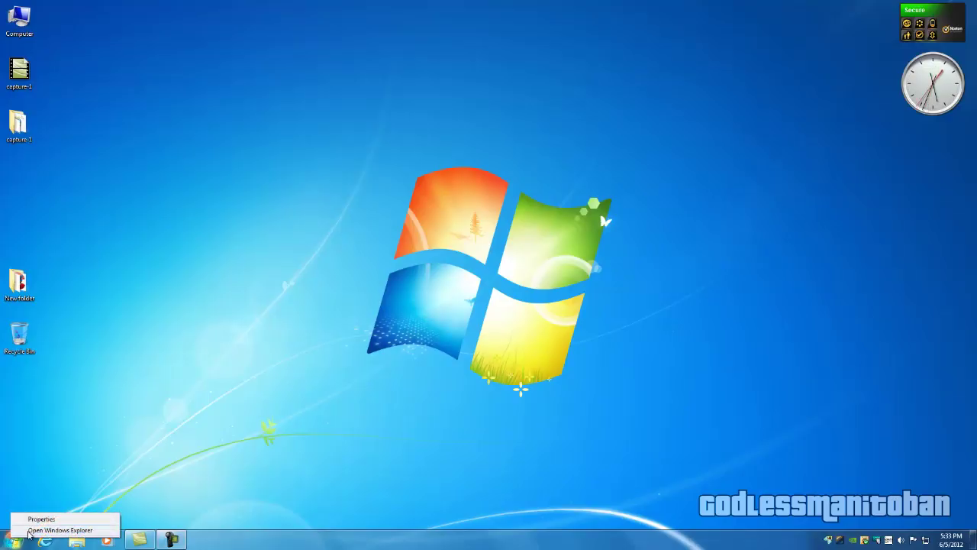
click(29, 530)
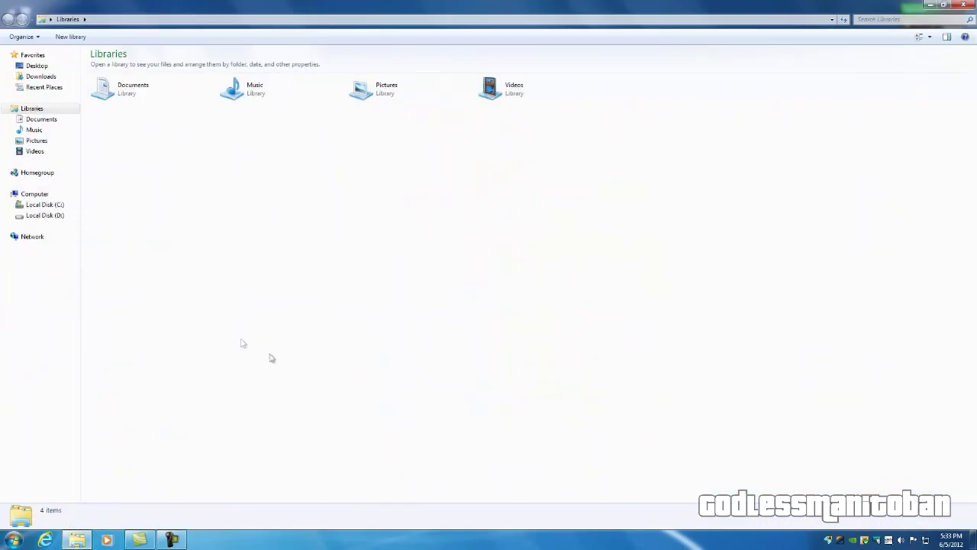
click(29, 38)
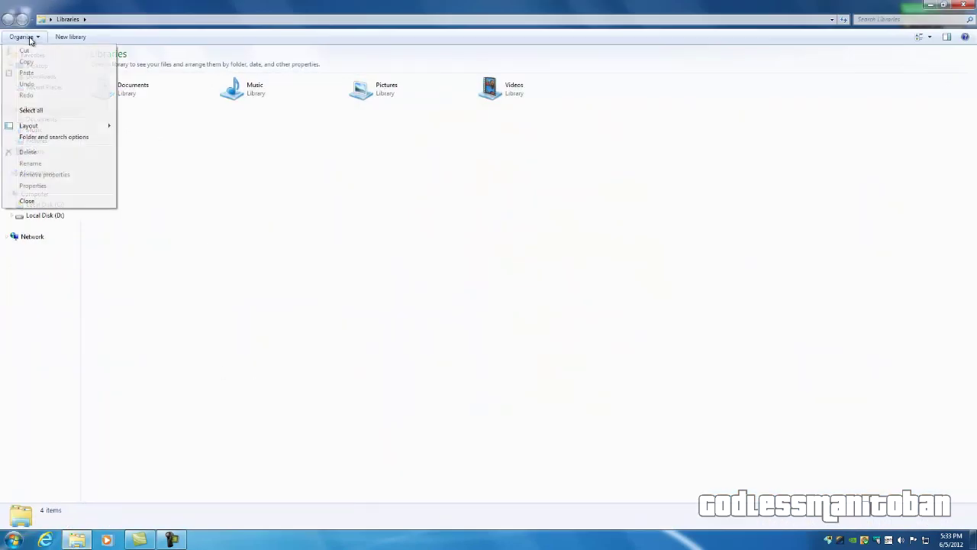
click(54, 139)
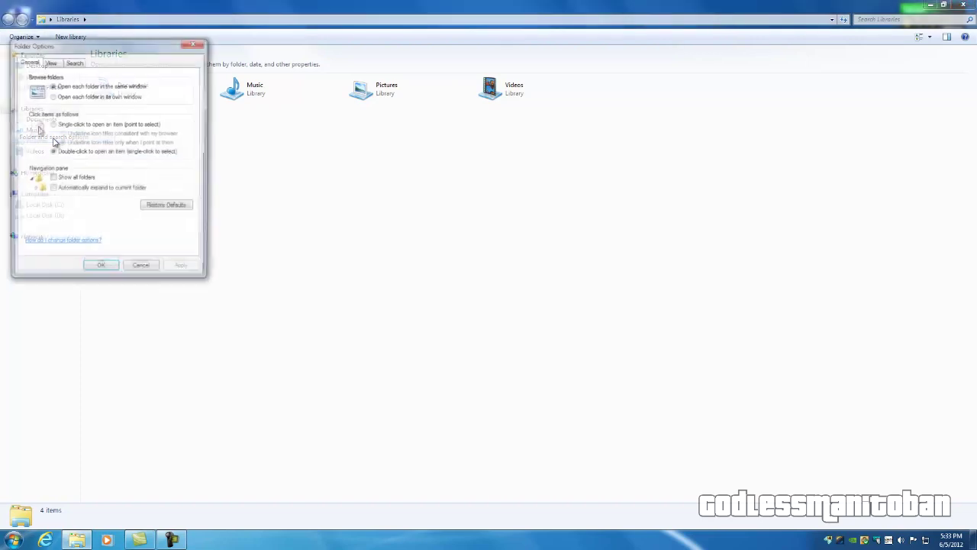
click(51, 63)
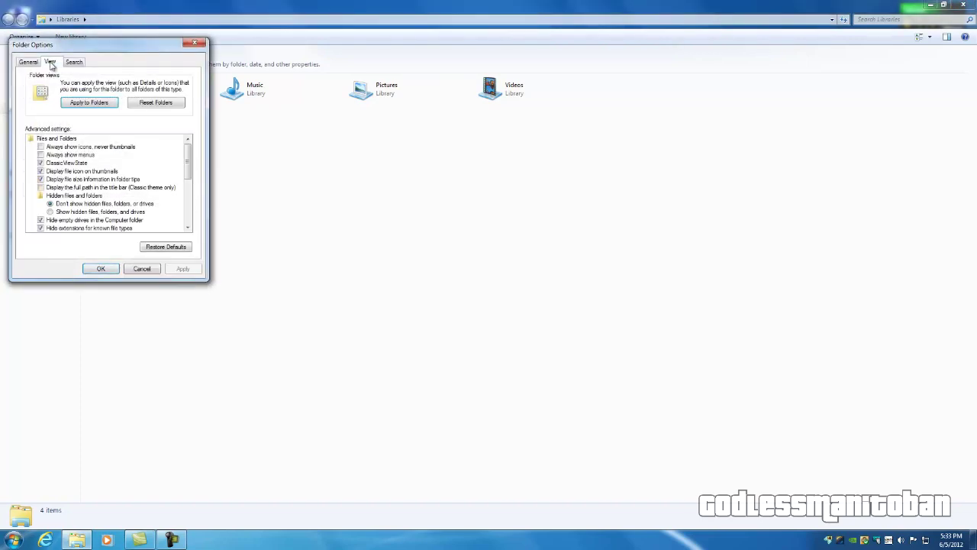
click(80, 212)
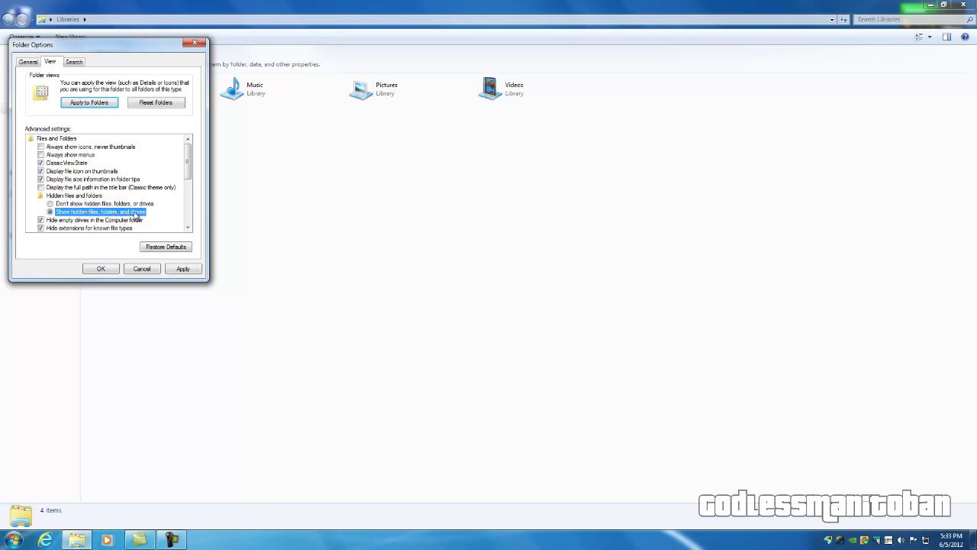
click(183, 269)
click(100, 269)
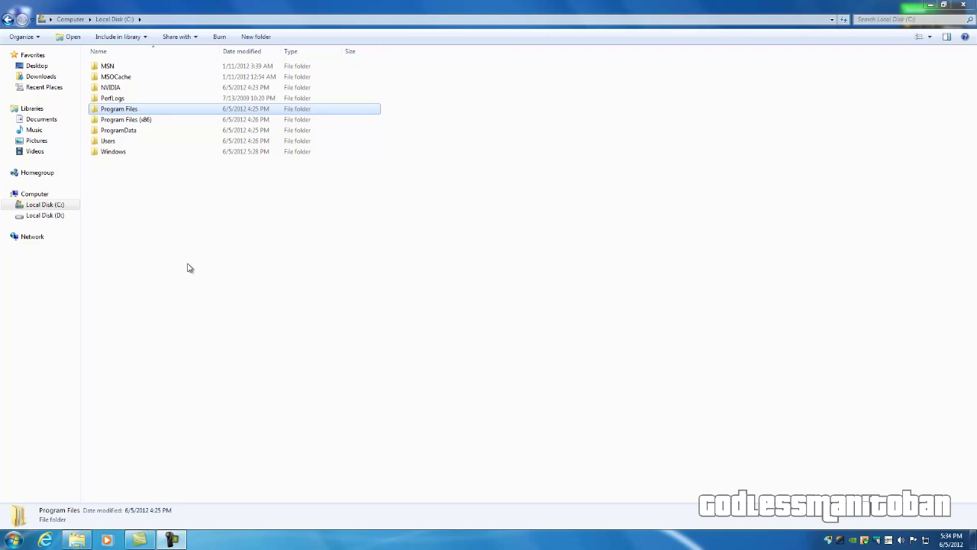
Delete the NVIDIA Corporation folder from both C:\Program Files and C:\Program Files (x86)
double_click(118, 111)
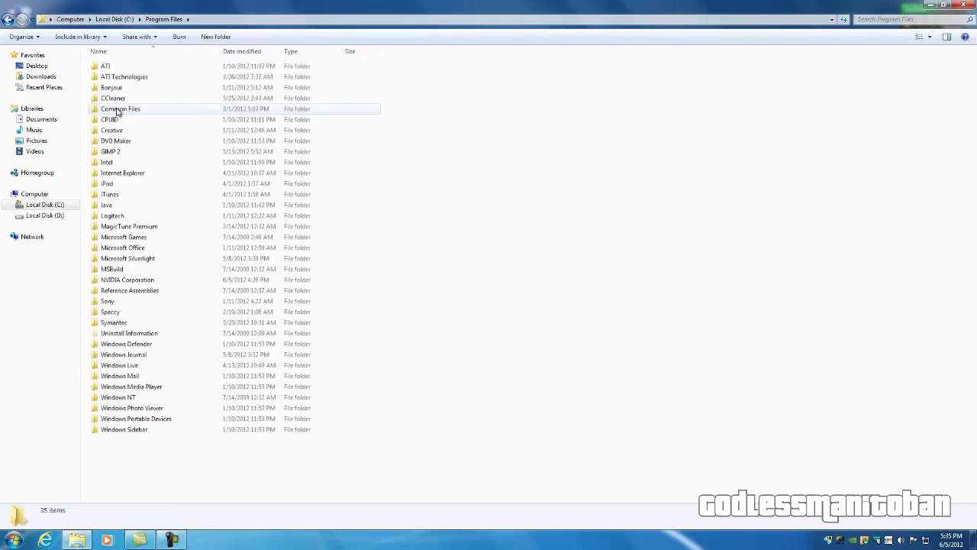
right_click(141, 283)
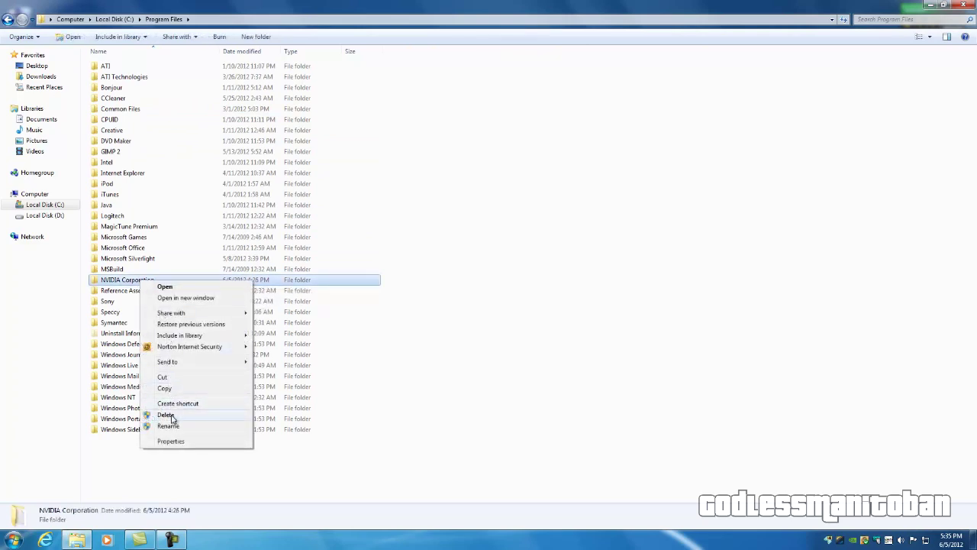
click(51, 208)
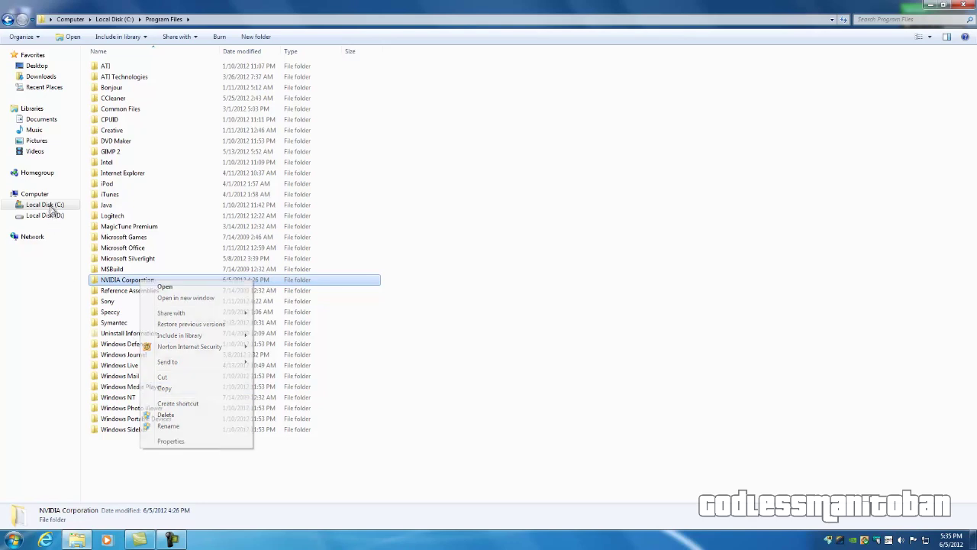
double_click(140, 120)
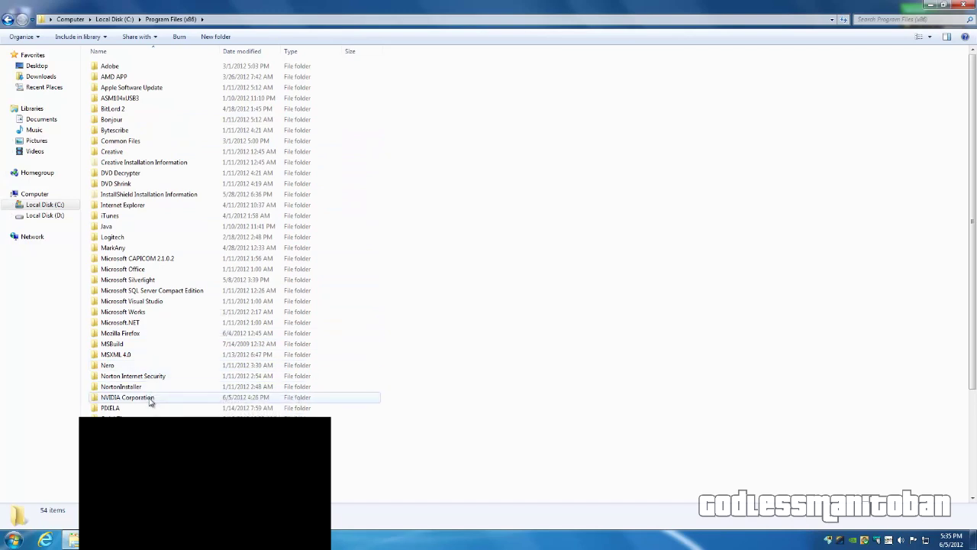
right_click(150, 400)
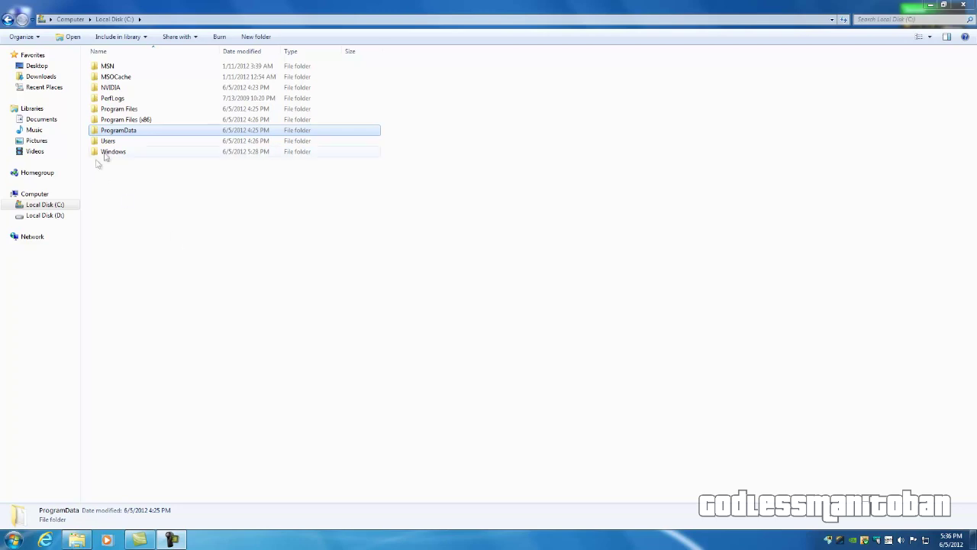
Remove the NVIDIA and NVIDIA Corporation folders inside C:\ProgramData
double_click(116, 132)
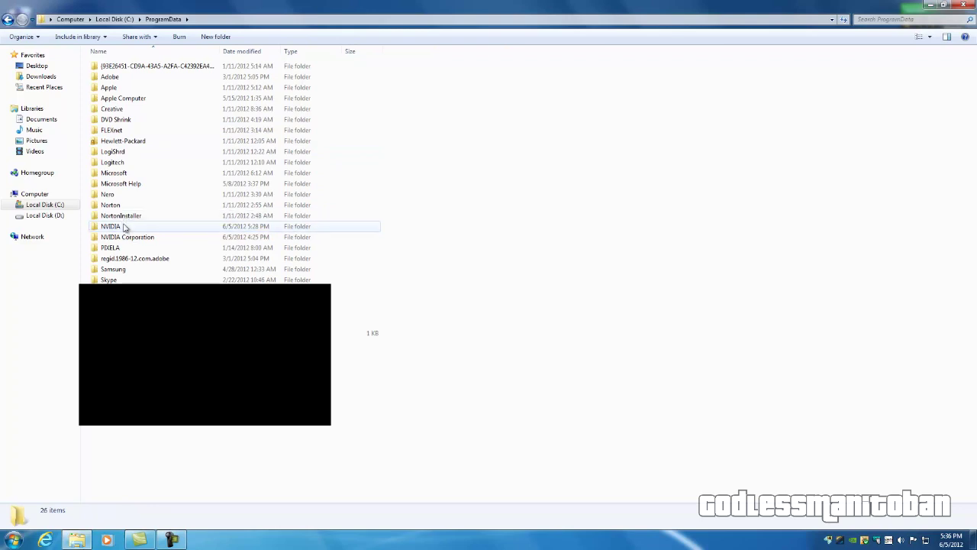
mouse_move(130, 241)
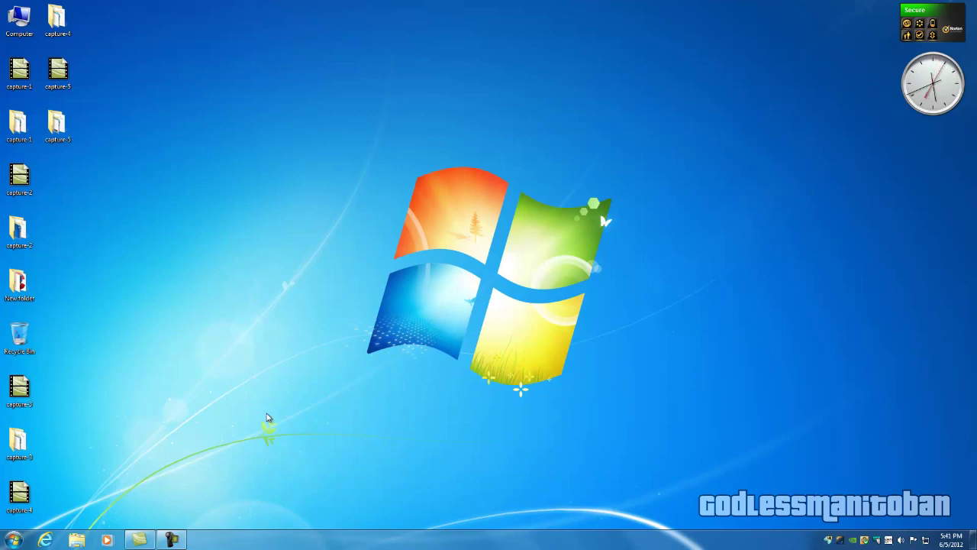
Run 'regedit' from the Win+R Run box, fixing a typo first
key(super+r)
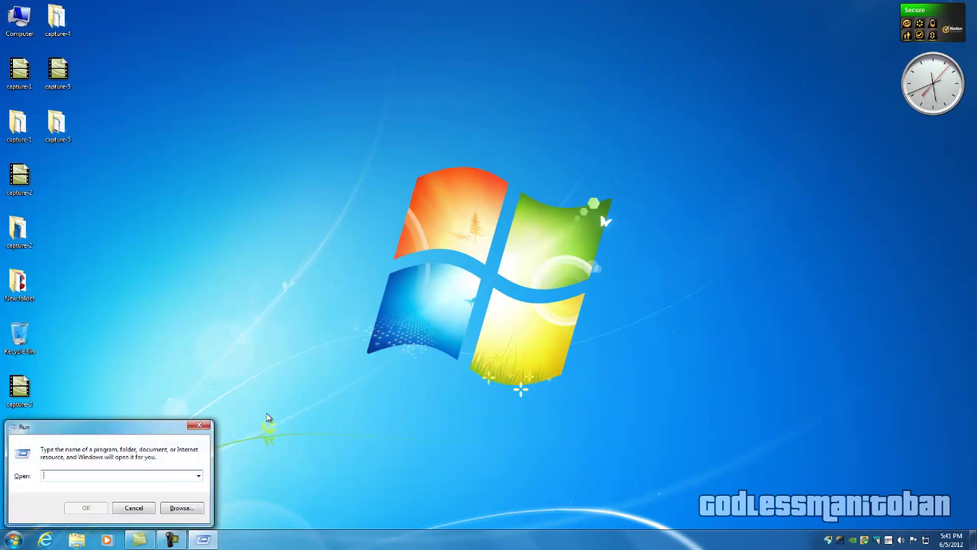
text(regedit)
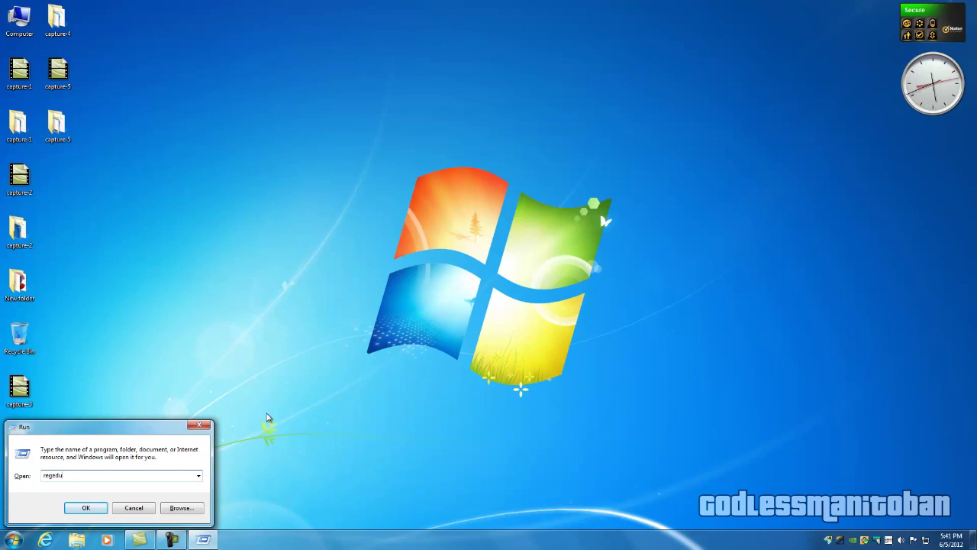
key(BackSpace)
key(Return)
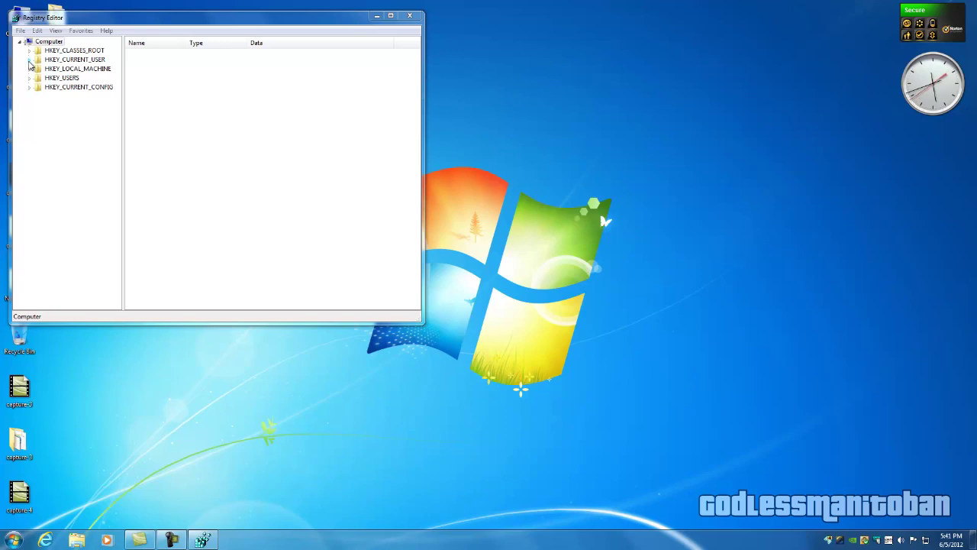
Expand HKEY_CURRENT_USER\Software to locate its NVIDIA Corporation key
click(29, 60)
click(38, 152)
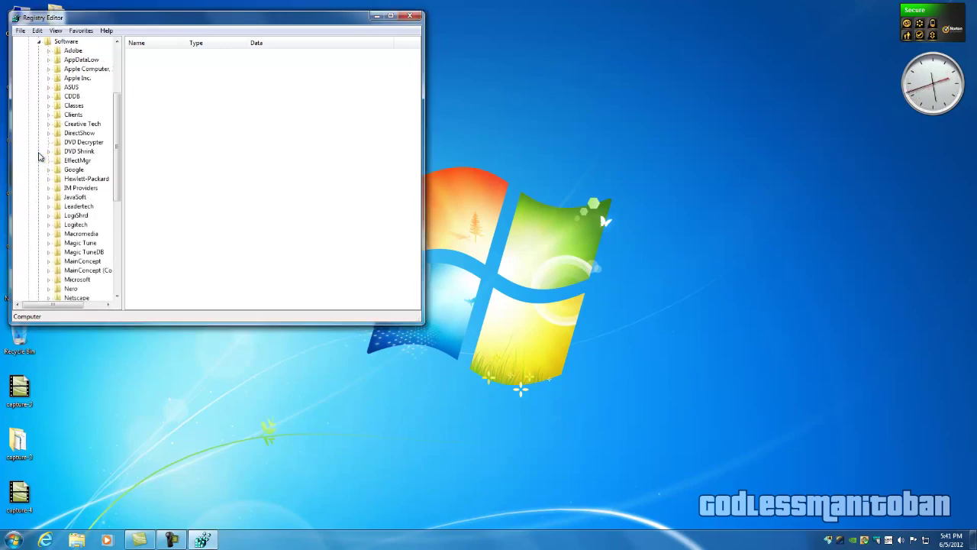
drag(118, 158, 119, 222)
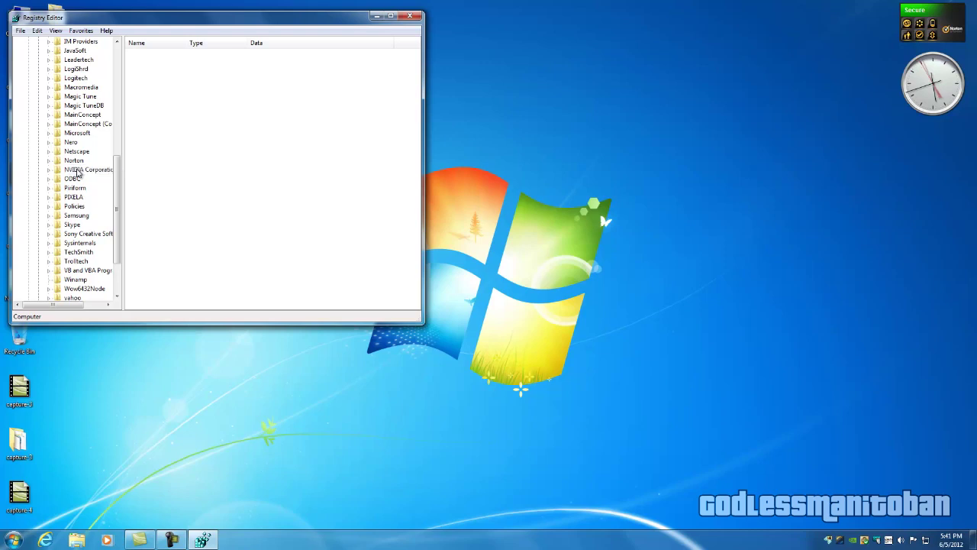
scroll(77, 153, up, 10)
click(40, 90)
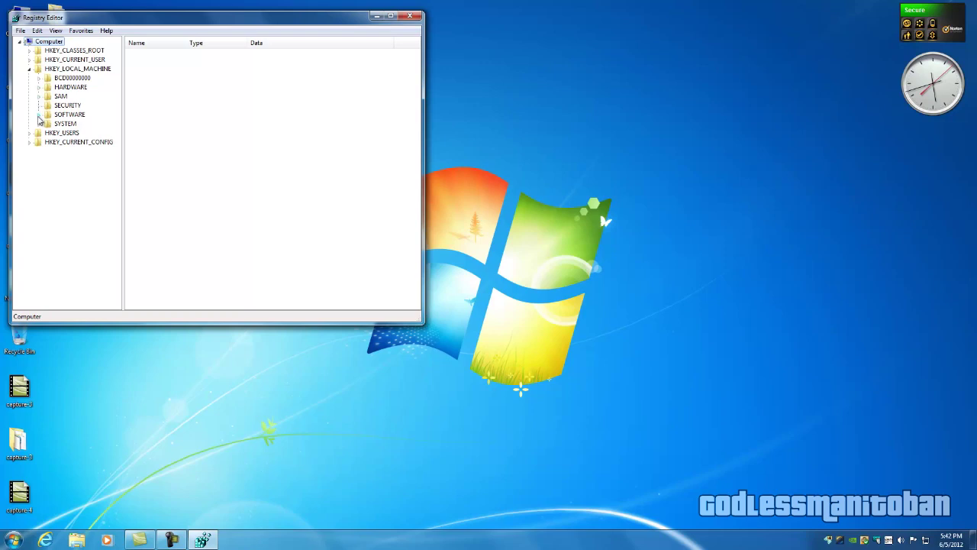
Check HKEY_LOCAL_MACHINE\SOFTWARE for NVIDIA Corporation, then exit Registry Editor via File > Exit
click(39, 115)
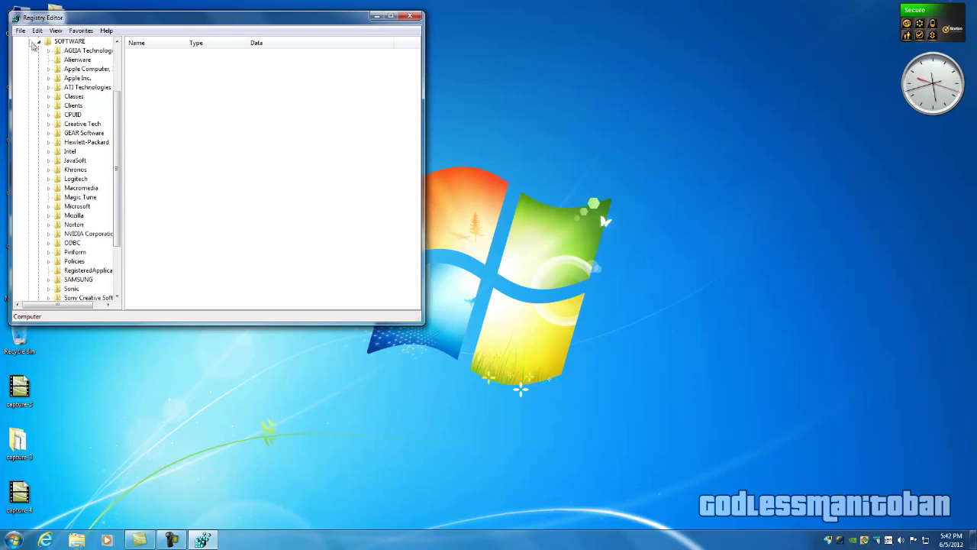
click(21, 31)
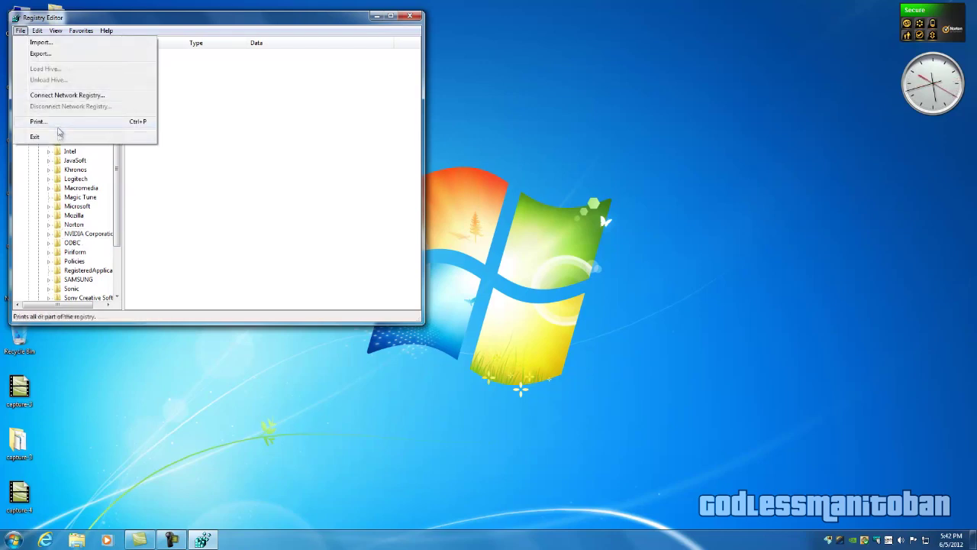
click(60, 137)
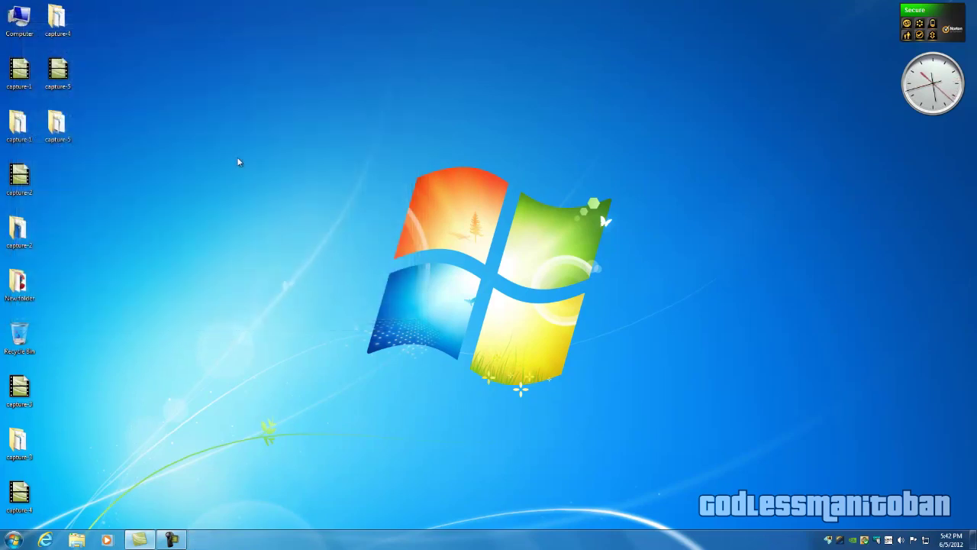